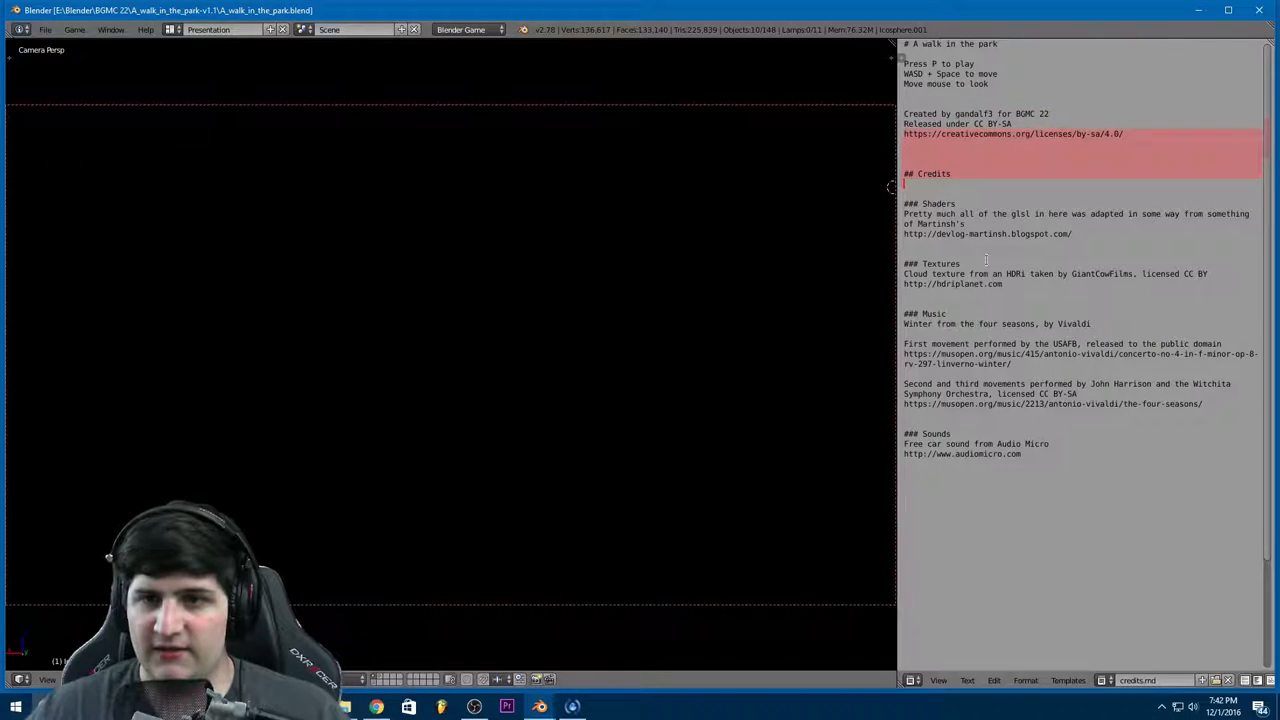
Review the credits text, then maximize the 3D view to fill the whole window.
left_click_drag(986, 260, 1083, 457)
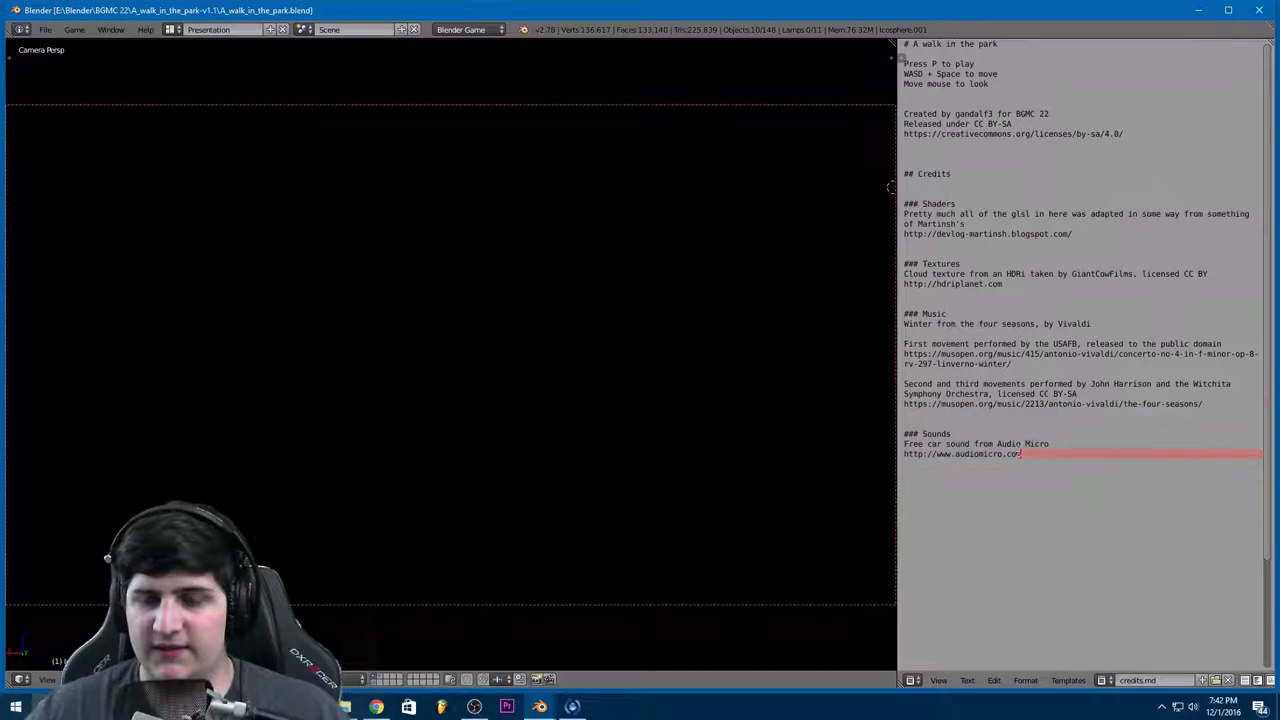
left_click(905, 393)
left_click(905, 123)
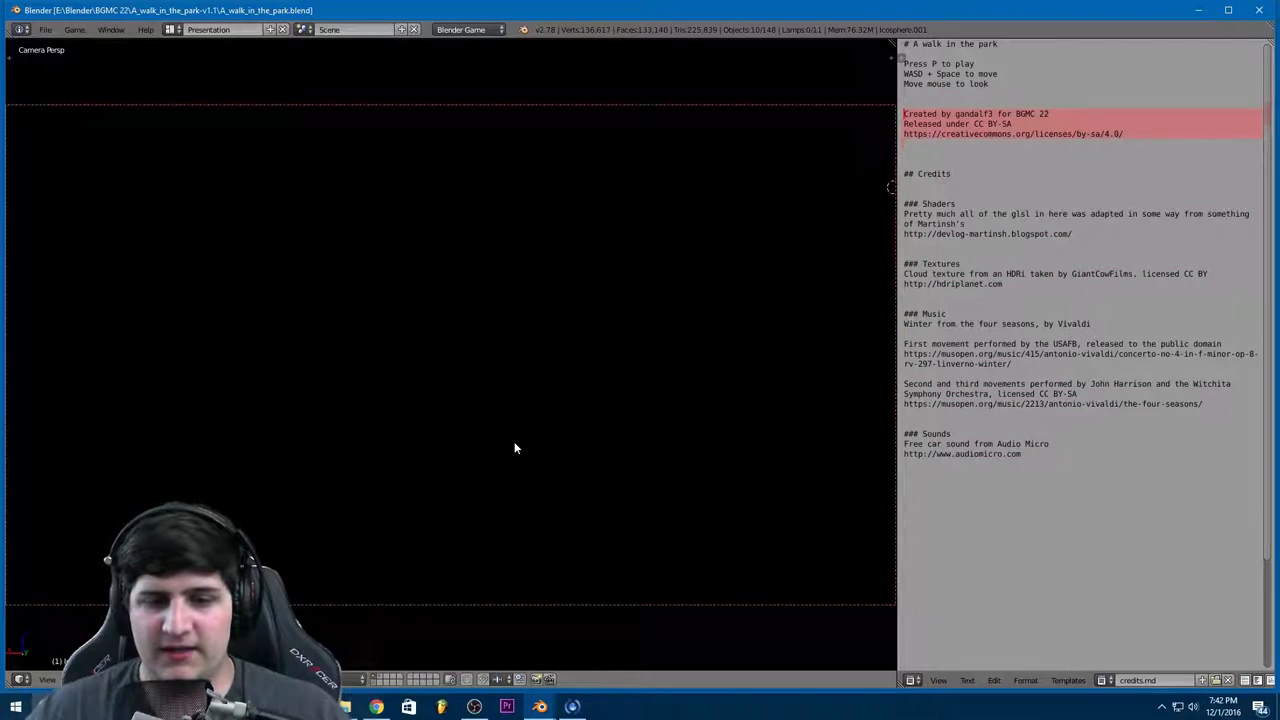
key("ctrl+Up")
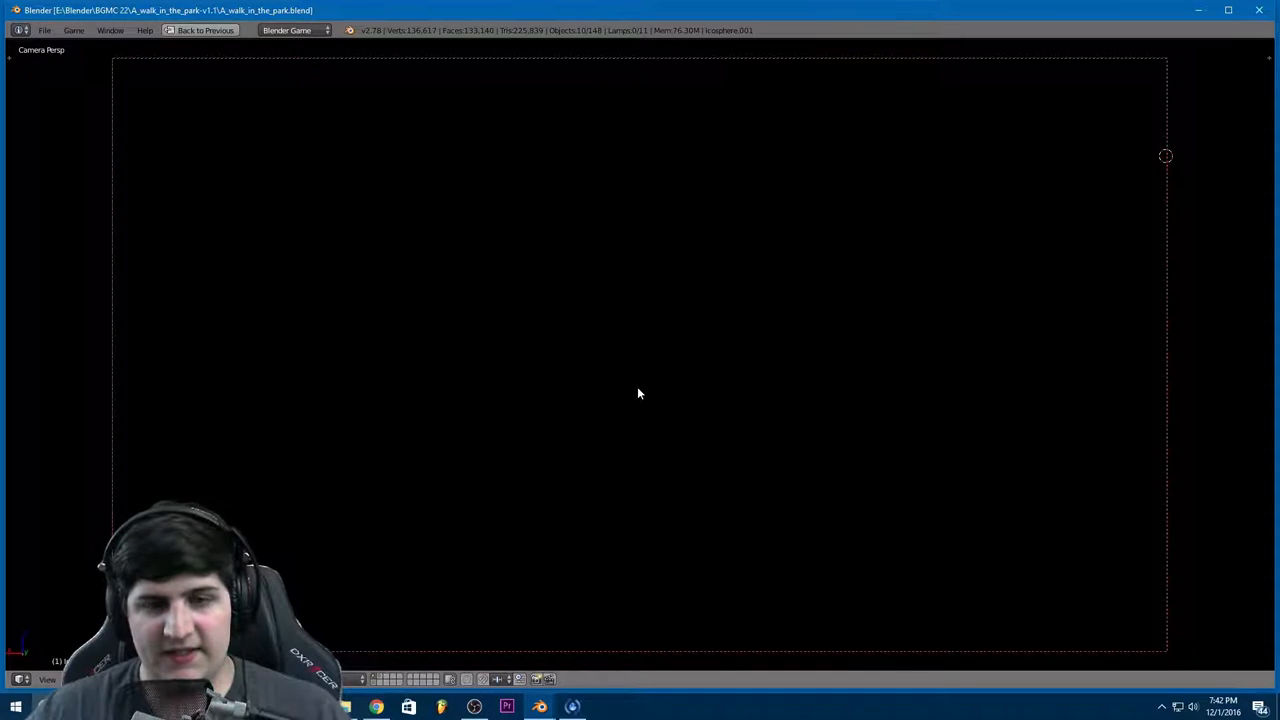
Start the game with P and let the scene load.
key("p")
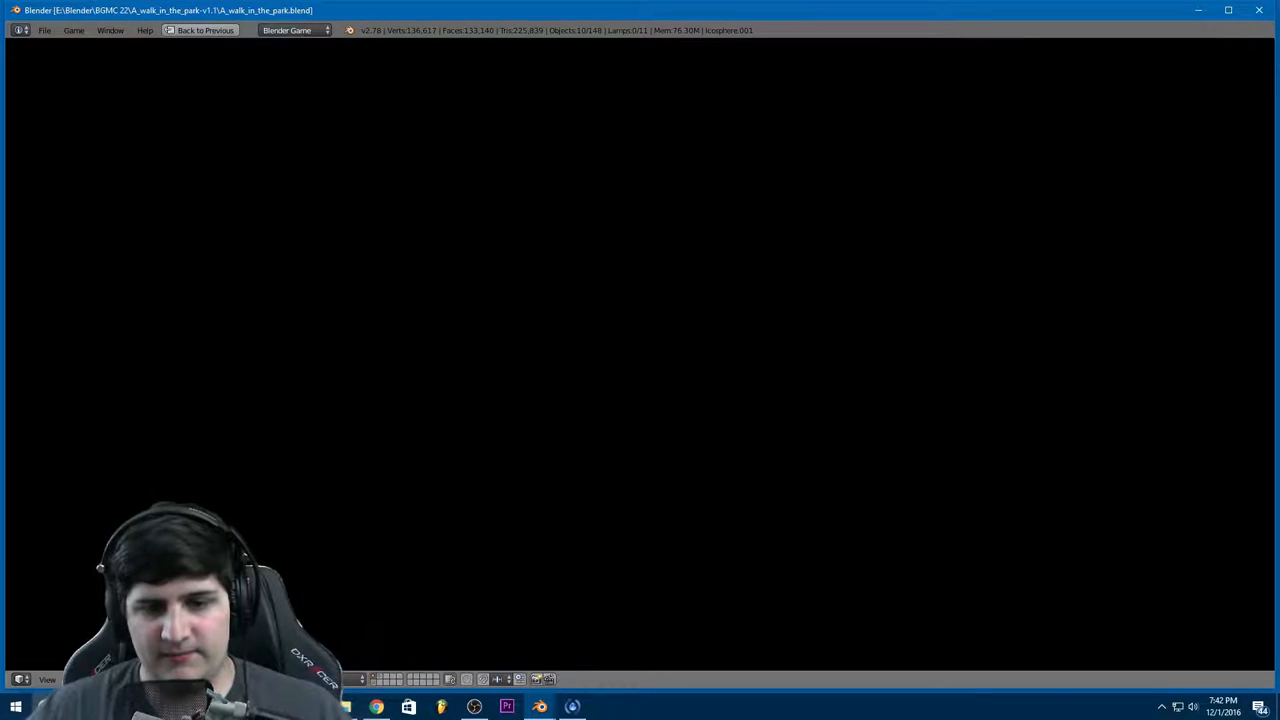